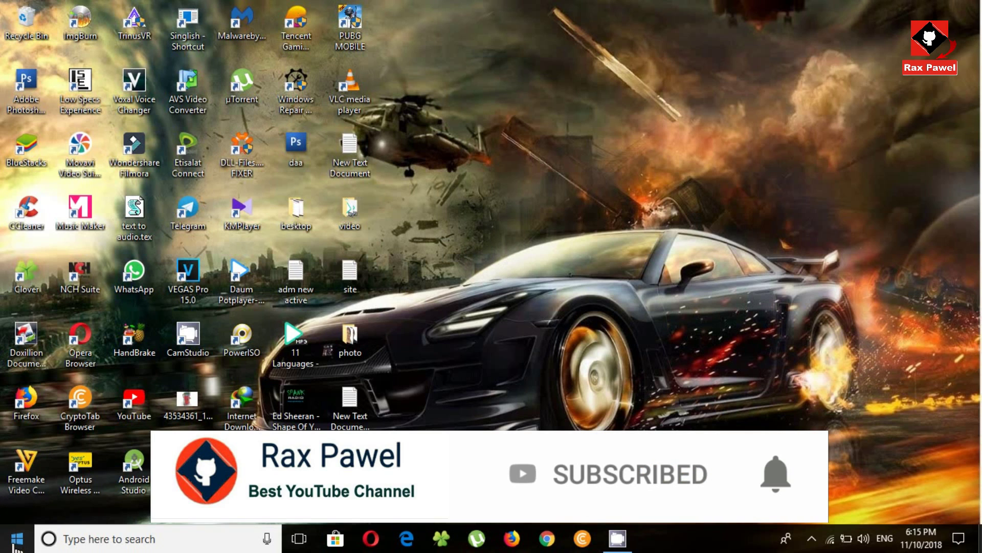
Open Settings to Network & Internet and scroll down the Status page for PROLINK_PRS1140_3BDB4.
{"action": "left_click", "coordinate": [15, 543]}
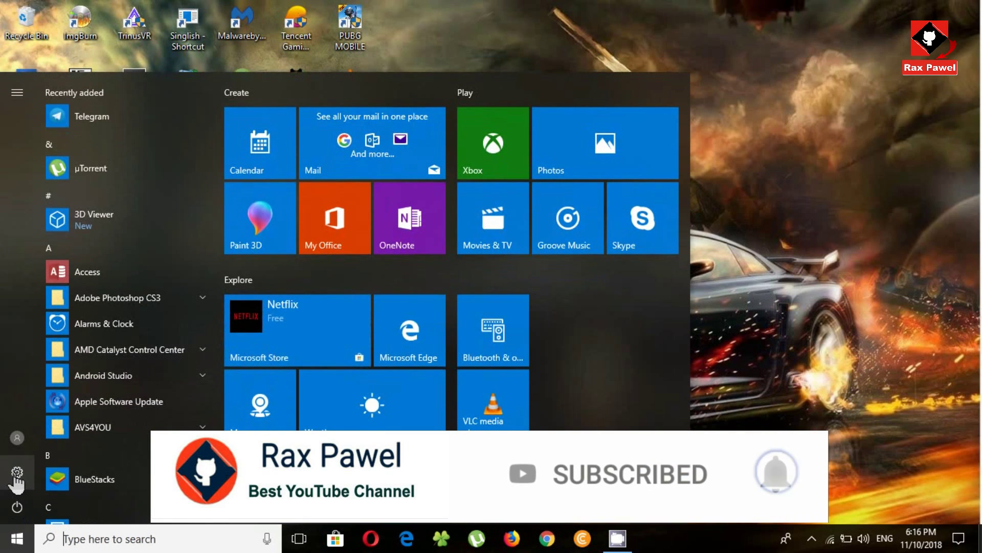
{"action": "left_click", "coordinate": [17, 471]}
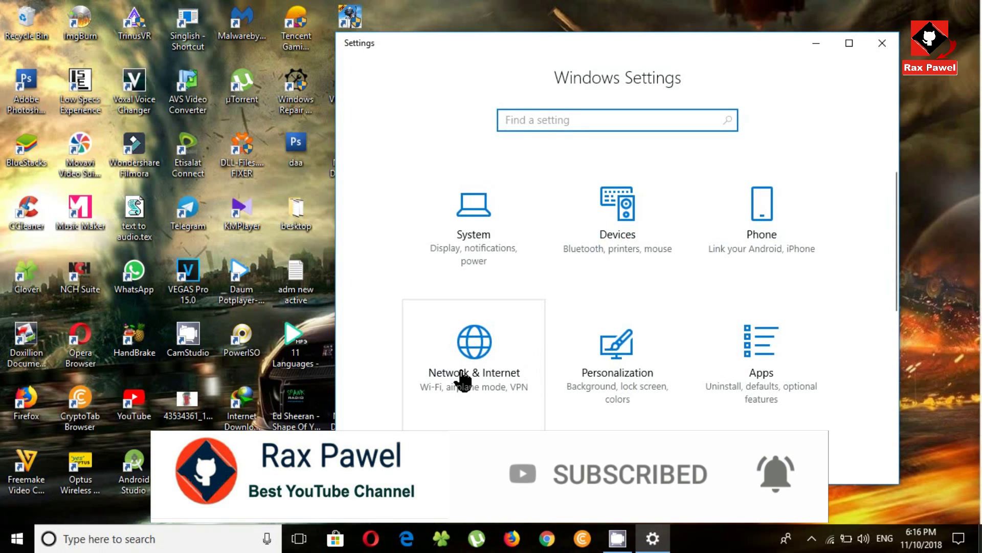
{"action": "left_click", "coordinate": [480, 363]}
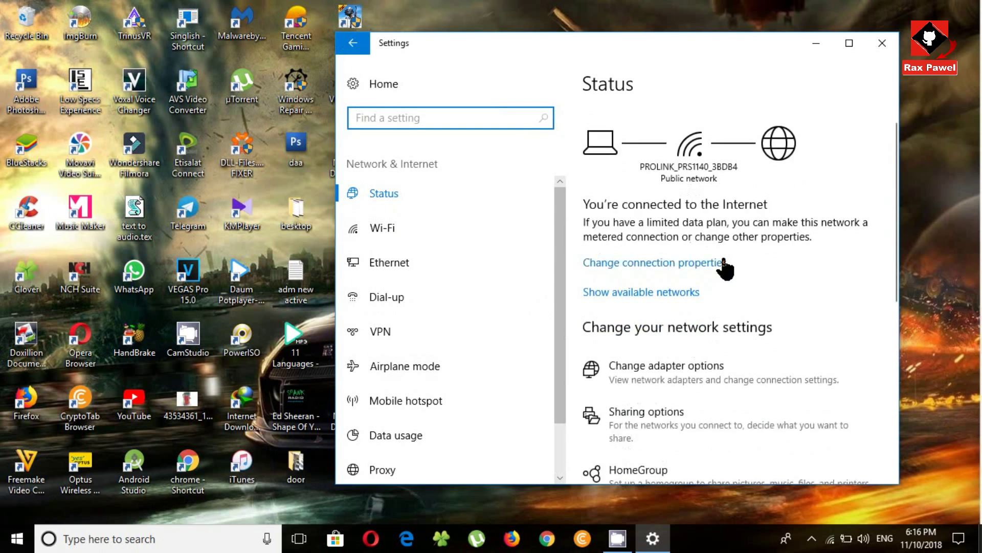
{"action": "scroll", "coordinate": [722, 266], "scroll_direction": "down", "scroll_amount": 3}
{"action": "scroll", "coordinate": [719, 282], "scroll_direction": "down", "scroll_amount": 2}
{"action": "scroll", "coordinate": [718, 282], "scroll_direction": "down", "scroll_amount": 3}
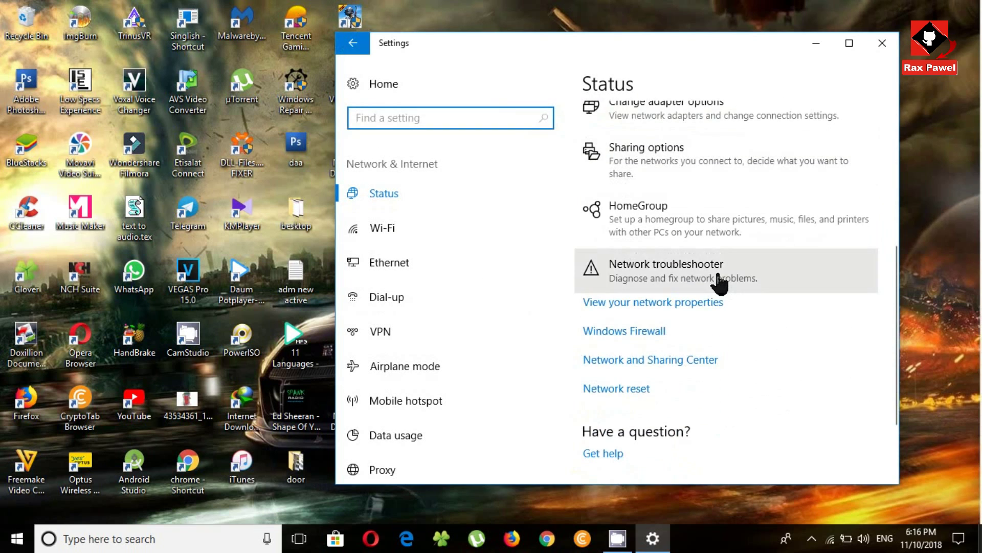
{"action": "scroll", "coordinate": [719, 283], "scroll_direction": "down", "scroll_amount": 2}
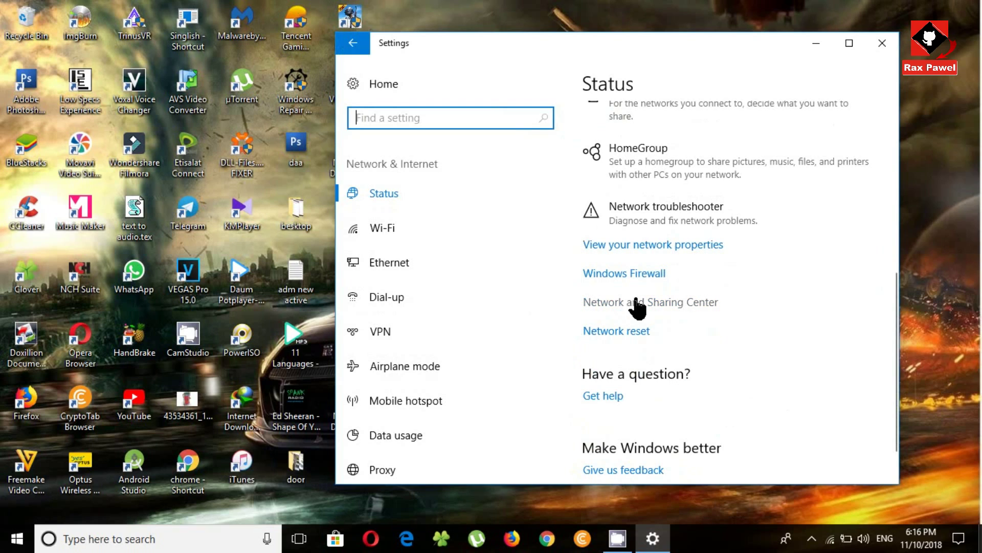
Open Network and Sharing Center and the Wi-Fi Status dialog for PROLINK_PRS1140_3BDB4.
{"action": "left_click", "coordinate": [644, 303]}
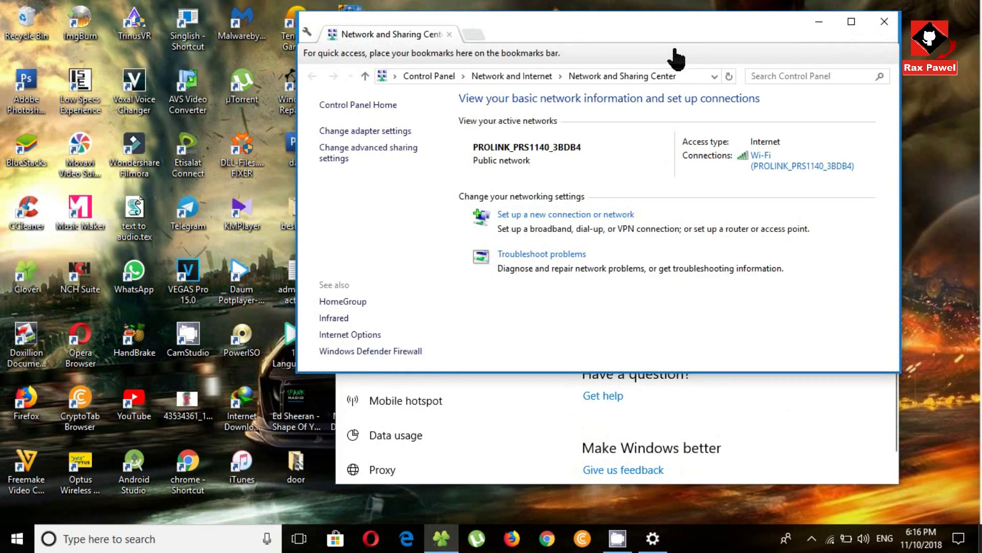
{"action": "mouse_move", "coordinate": [666, 41]}
{"action": "left_mouse_down"}
{"action": "mouse_move", "coordinate": [643, 52]}
{"action": "mouse_move", "coordinate": [639, 73]}
{"action": "left_mouse_up"}
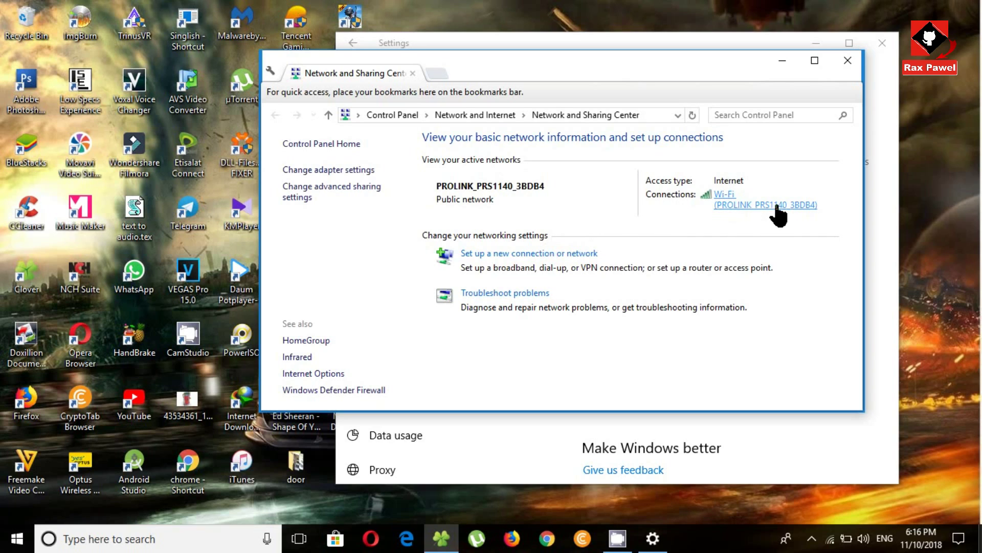
{"action": "left_click", "coordinate": [736, 205]}
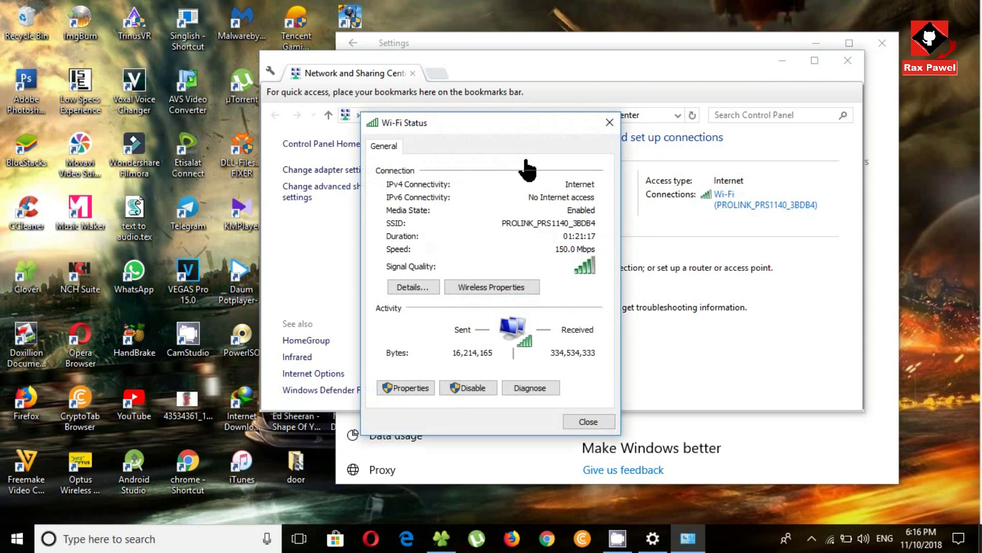
{"action": "left_click_drag", "start_coordinate": [468, 125], "coordinate": [467, 96]}
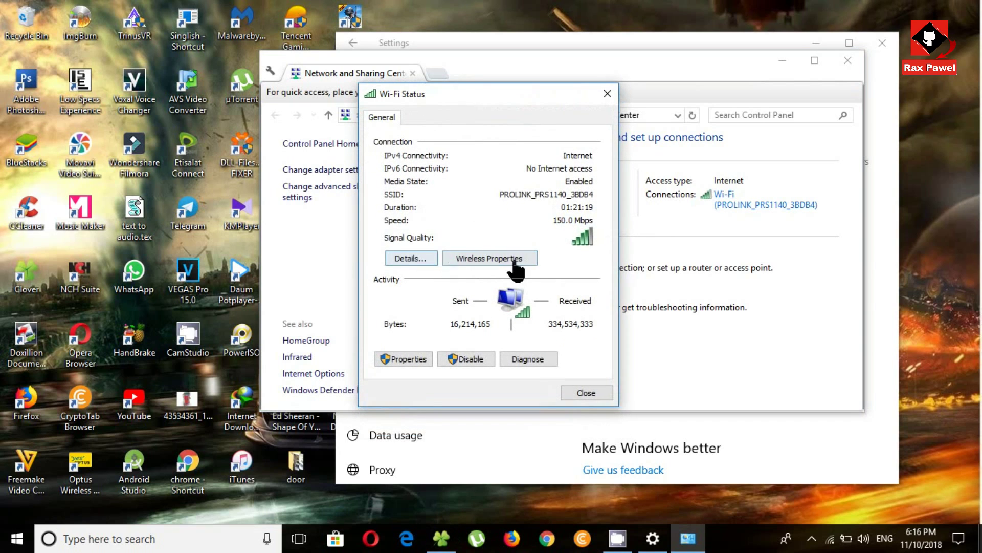
{"action": "left_click", "coordinate": [527, 360]}
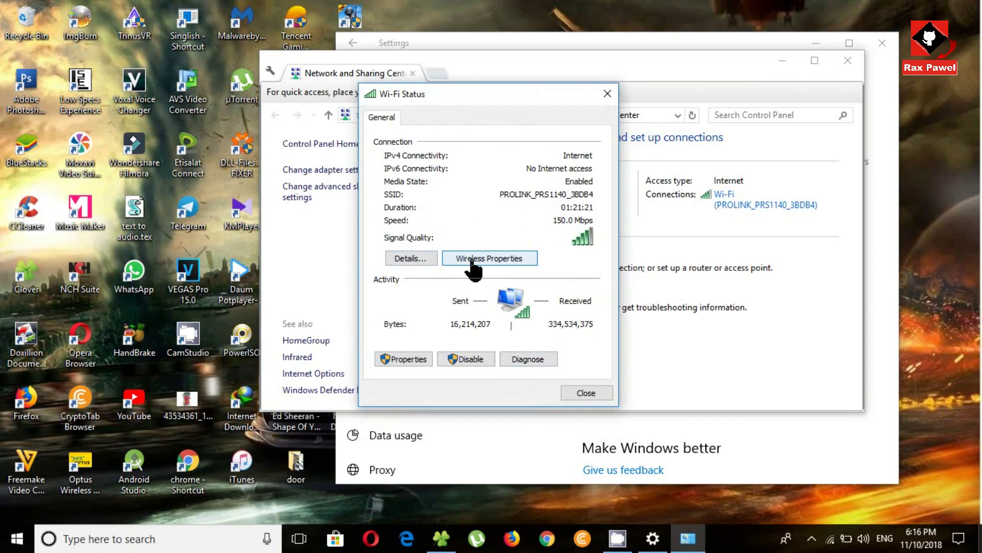
{"action": "left_click", "coordinate": [501, 265]}
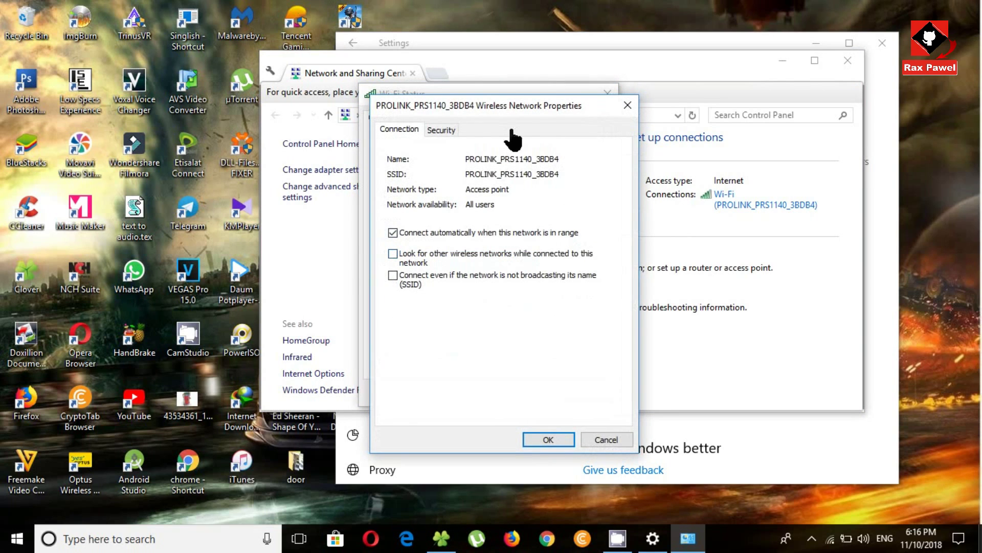
{"action": "left_click_drag", "start_coordinate": [486, 106], "coordinate": [482, 92]}
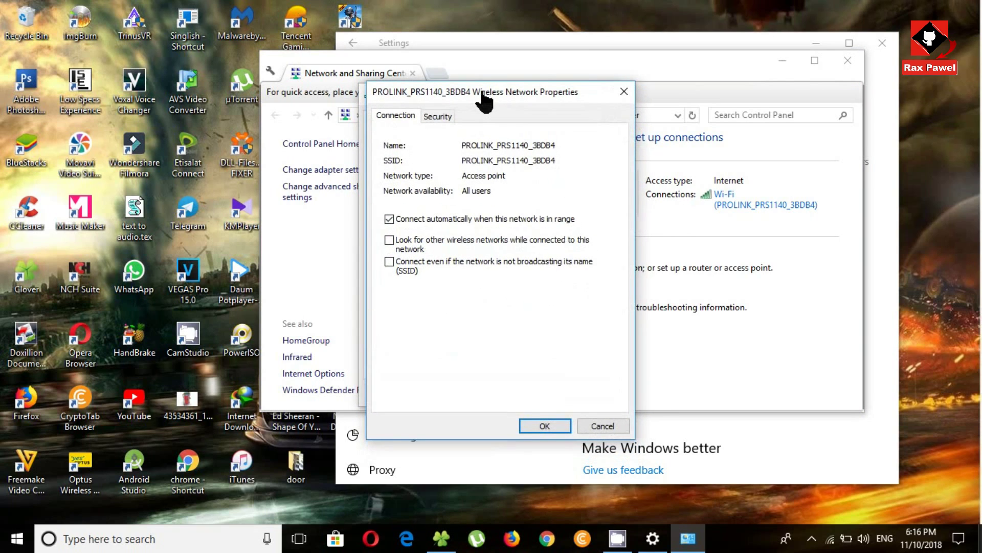
{"action": "left_click", "coordinate": [439, 117]}
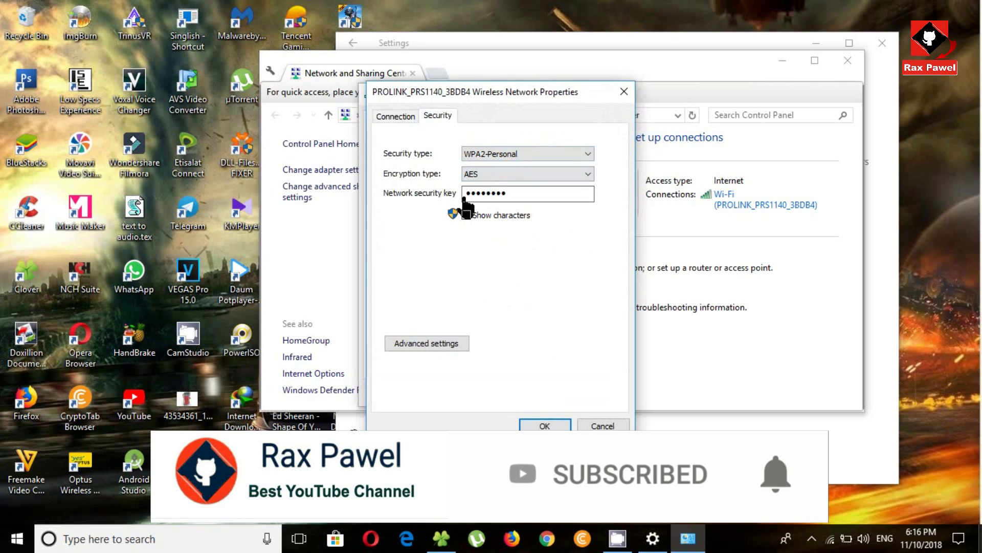
{"action": "left_click", "coordinate": [466, 216]}
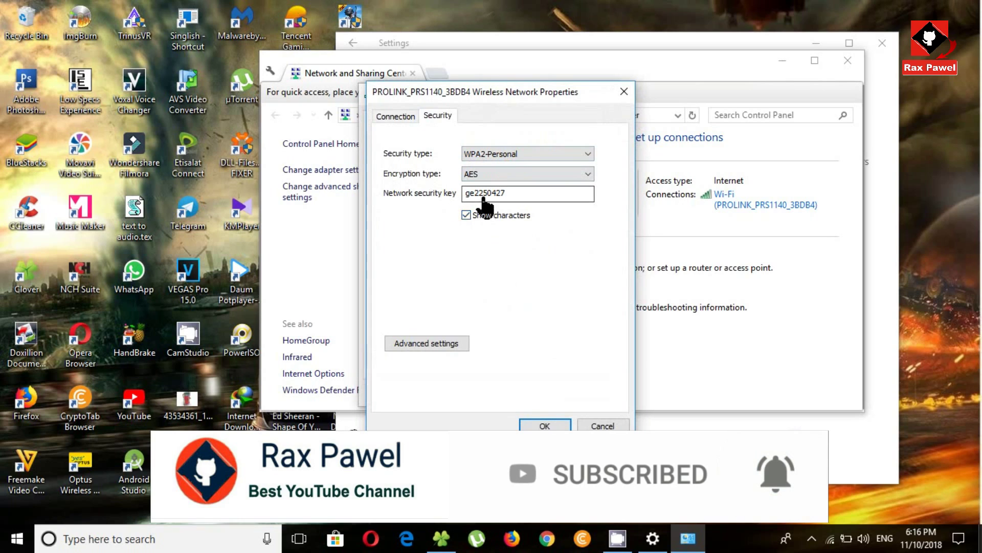
{"action": "double_click", "coordinate": [520, 202]}
{"action": "left_click", "coordinate": [514, 203]}
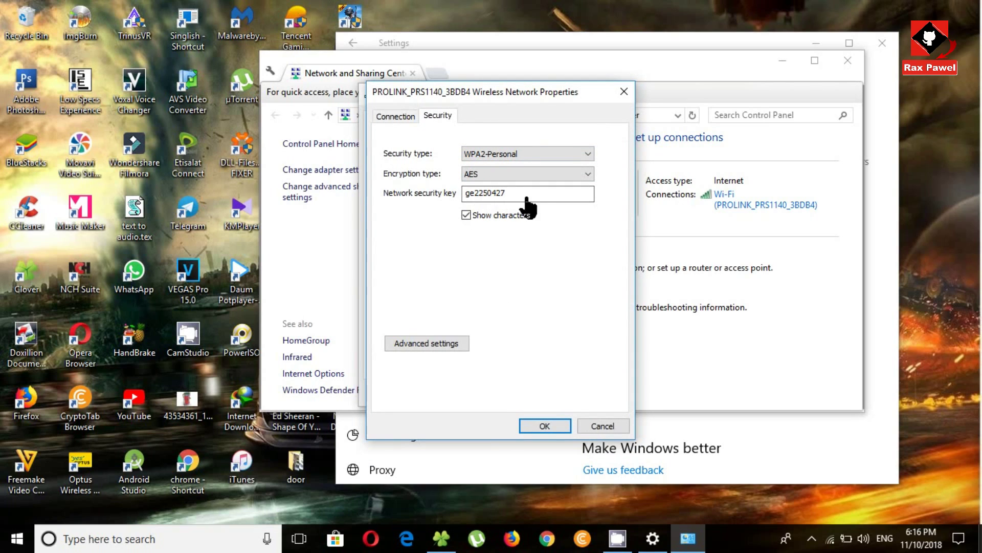
{"action": "left_click", "coordinate": [545, 426]}
Close the Wi-Fi Status, Network and Sharing Center and Settings windows.
{"action": "left_click", "coordinate": [579, 393]}
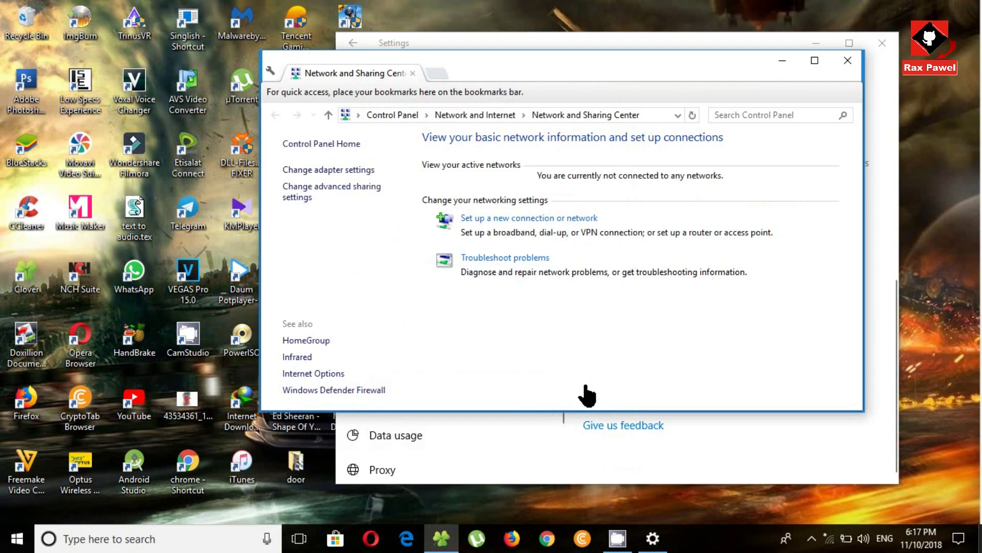
{"action": "left_click", "coordinate": [847, 61]}
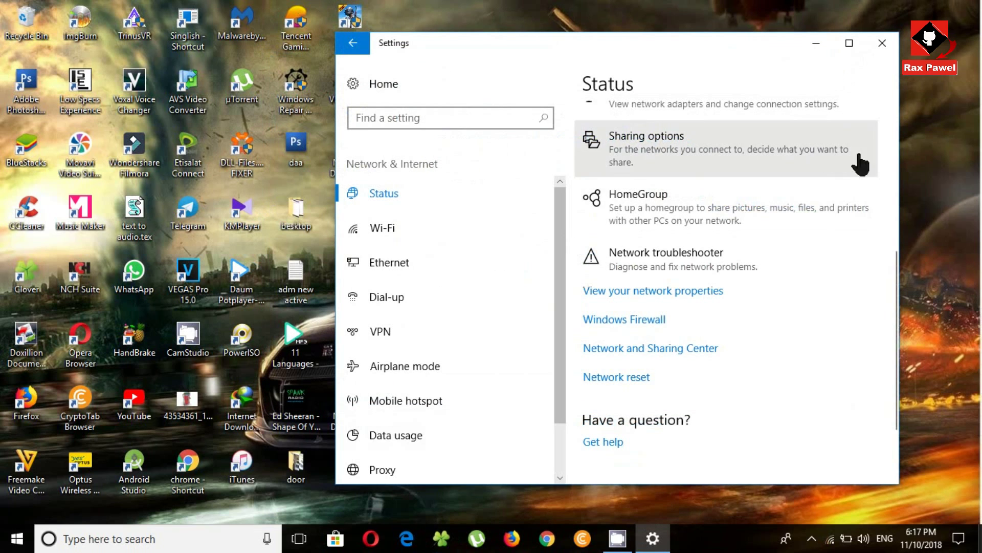
{"action": "left_click", "coordinate": [881, 43]}
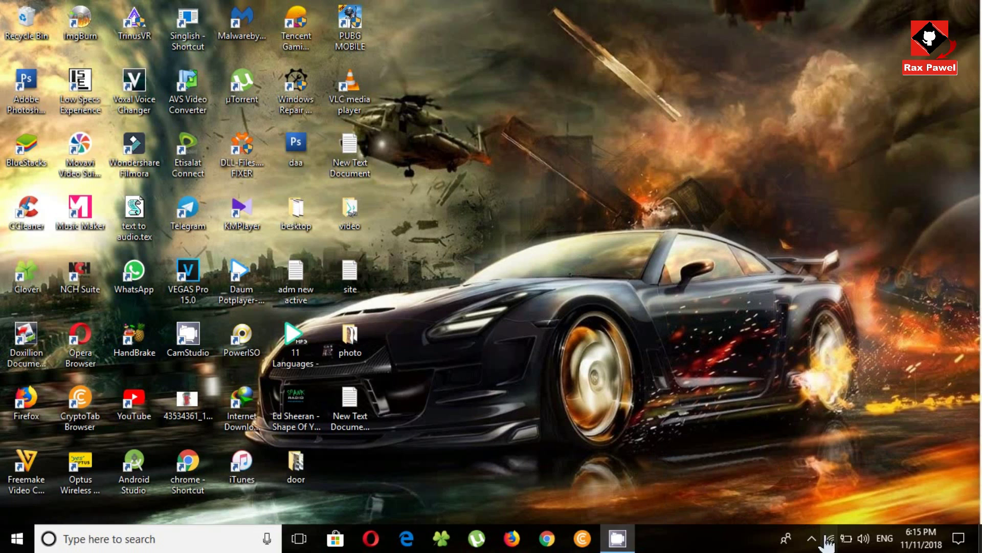
Disconnect from PROLINK_PRS1140_3BDB4 using the taskbar Wi-Fi list.
{"action": "left_click", "coordinate": [828, 539]}
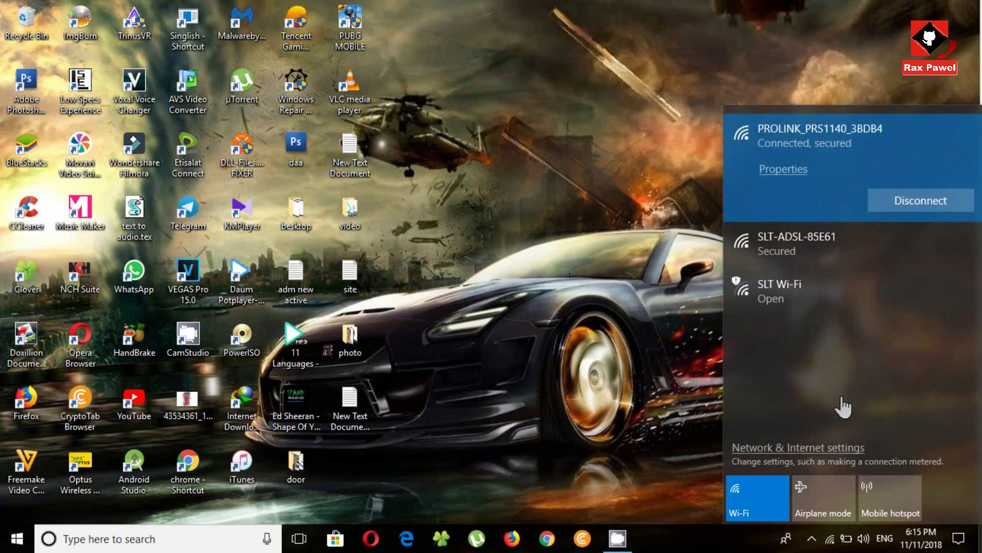
{"action": "left_click", "coordinate": [929, 208]}
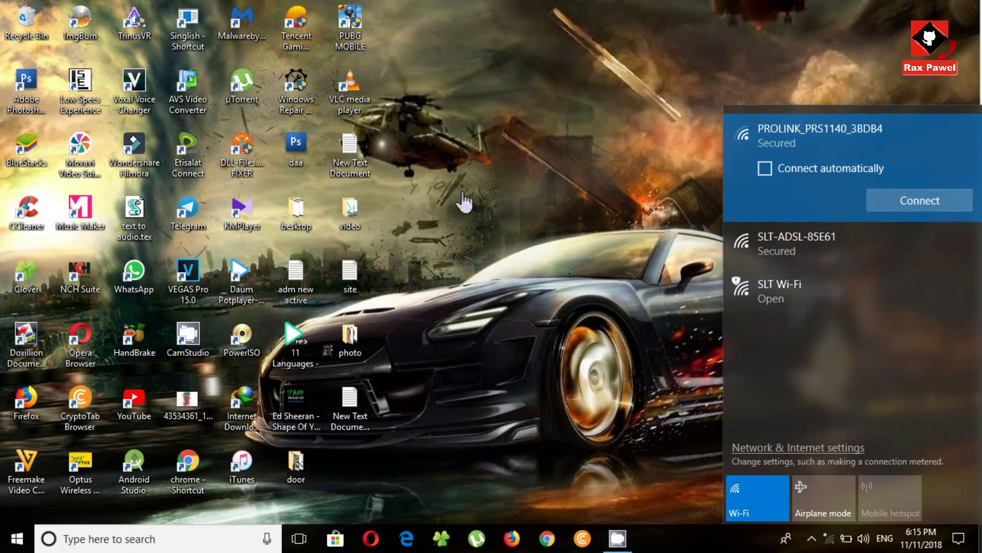
{"action": "left_click", "coordinate": [532, 202]}
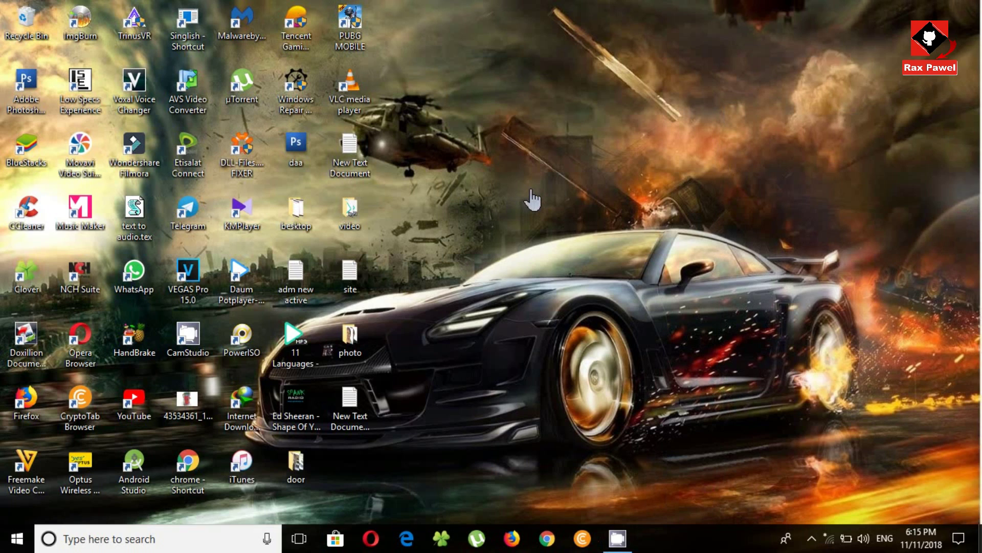
Launch Command Prompt by searching 'cmd' and type the netsh wlan show profiles command.
{"action": "left_click", "coordinate": [132, 545]}
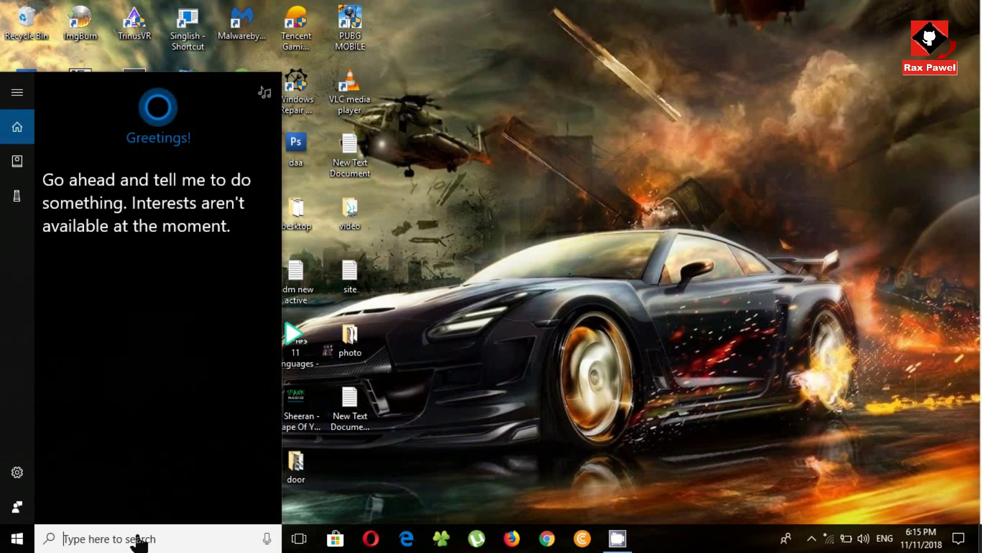
{"action": "type", "text": "cmd"}
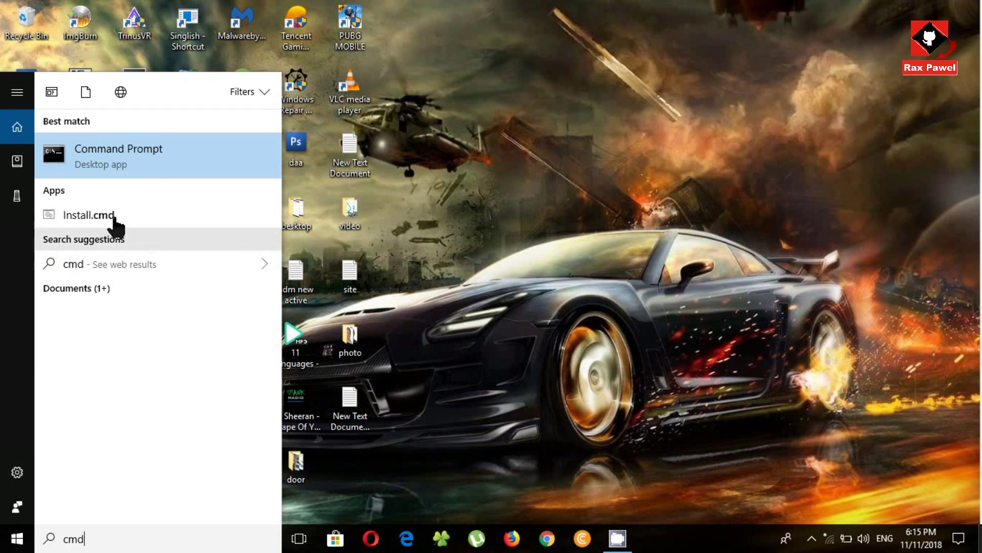
{"action": "left_click", "coordinate": [121, 171]}
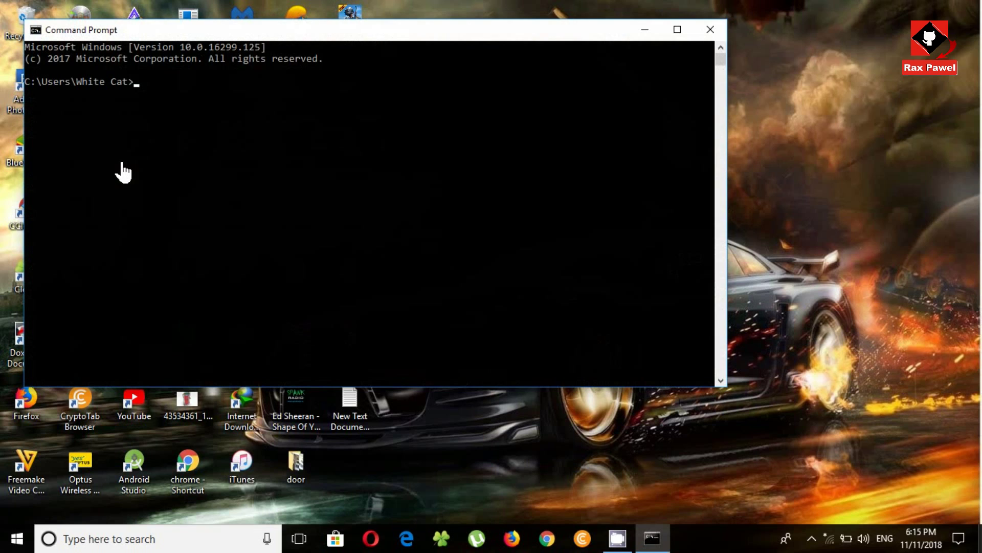
{"action": "left_click_drag", "start_coordinate": [277, 32], "coordinate": [350, 83]}
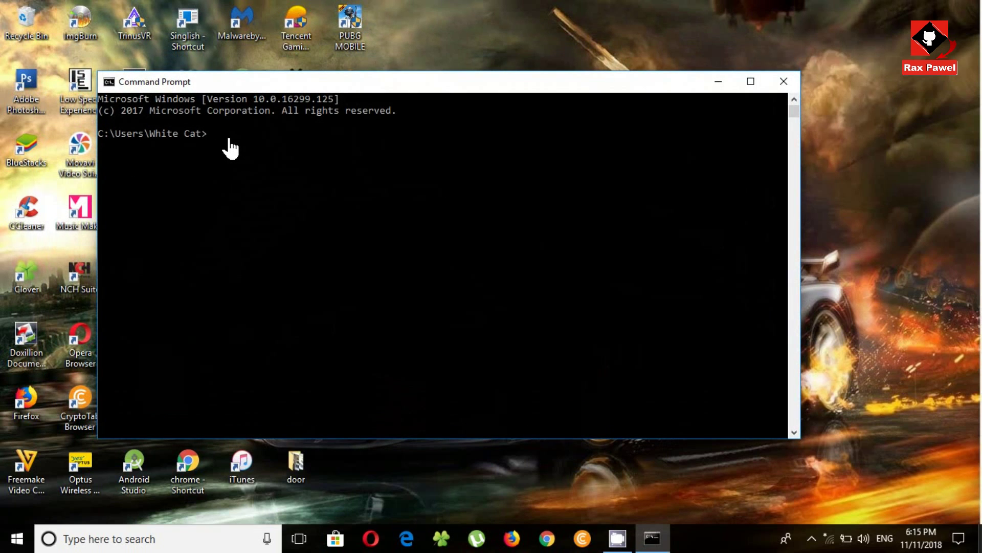
{"action": "type", "text": "netsh"}
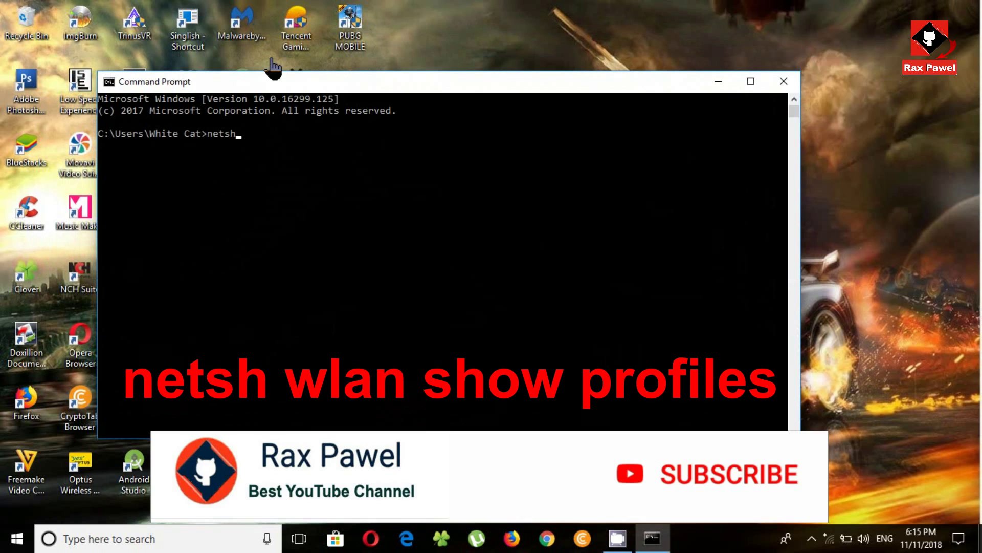
{"action": "type", "text": " wlan"}
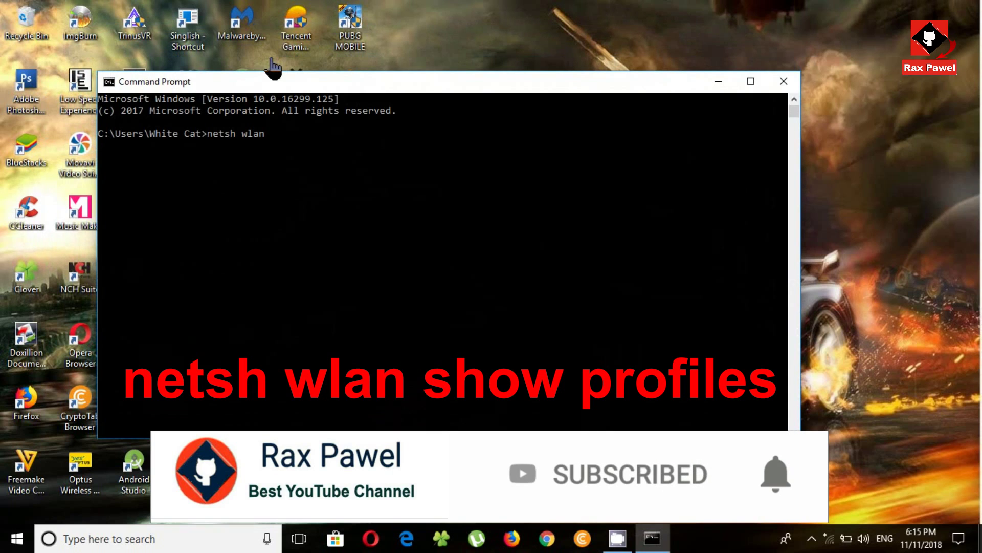
{"action": "type", "text": " show profil"}
{"action": "type", "text": "es"}
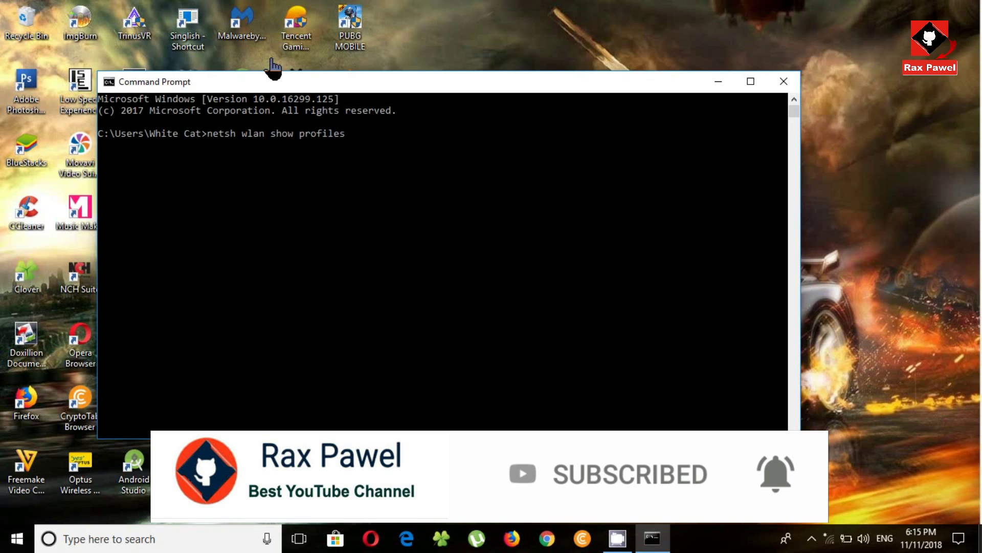
Run netsh wlan show profiles and check the PROLINK_PRS1140_3BDB4 entry in the Wi-Fi list.
{"action": "key", "text": "Return"}
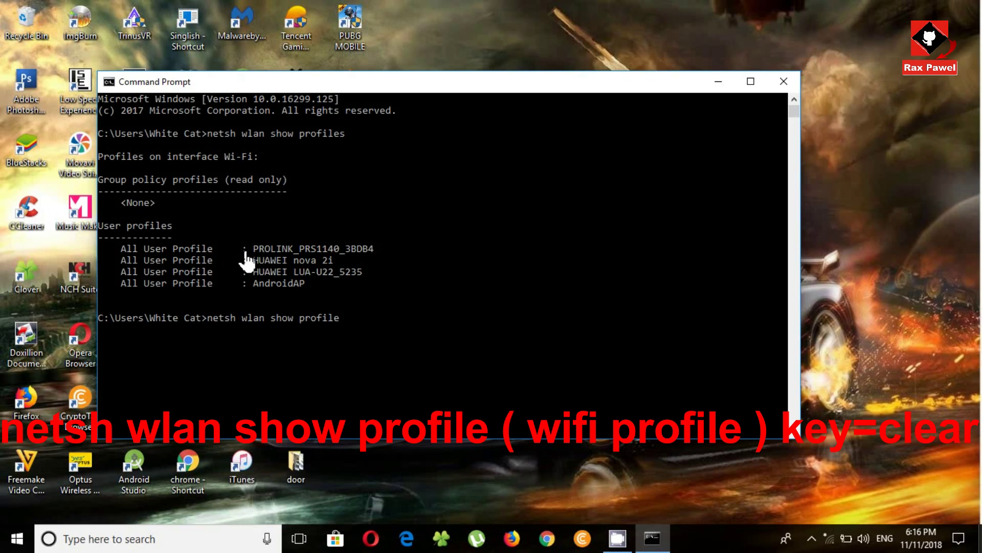
{"action": "left_click", "coordinate": [830, 539]}
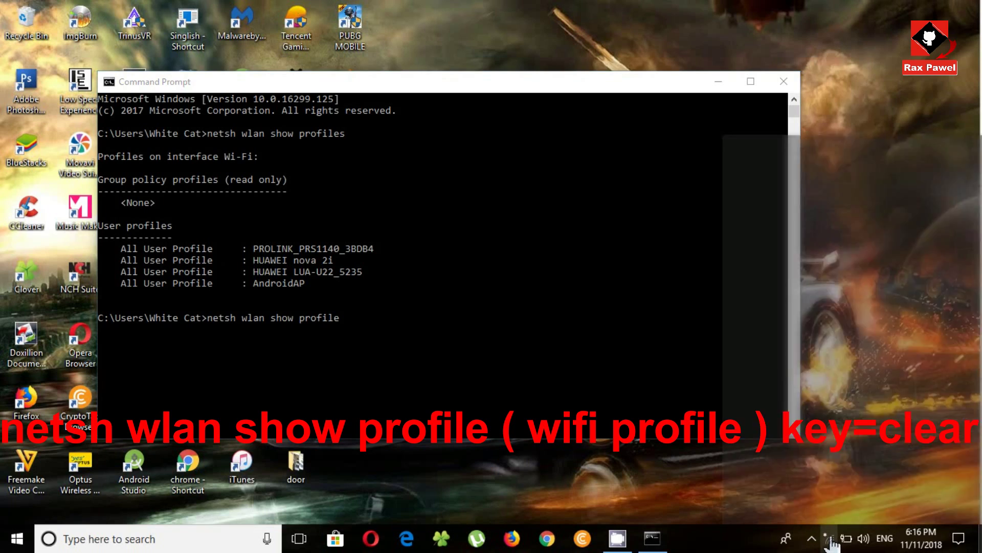
{"action": "left_click", "coordinate": [769, 135]}
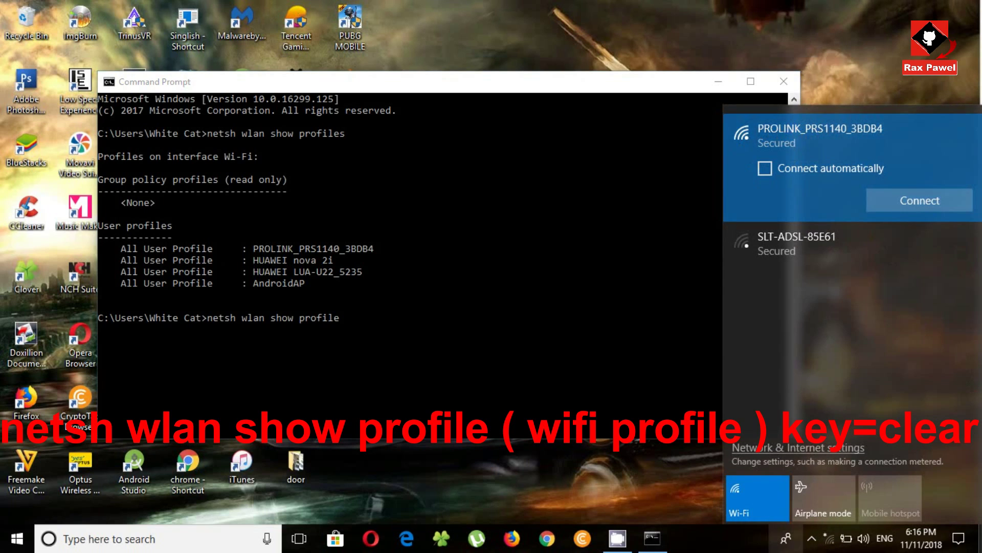
{"action": "left_click", "coordinate": [827, 538]}
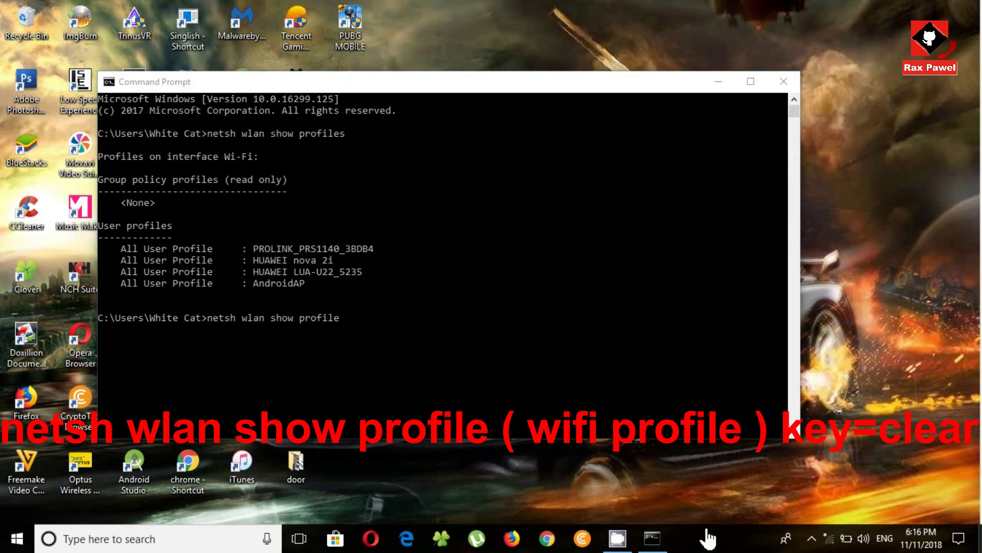
Copy the PROLINK_PRS1140_3BDB4 profile name and run its show profile command with key=clear.
{"action": "left_click", "coordinate": [256, 259]}
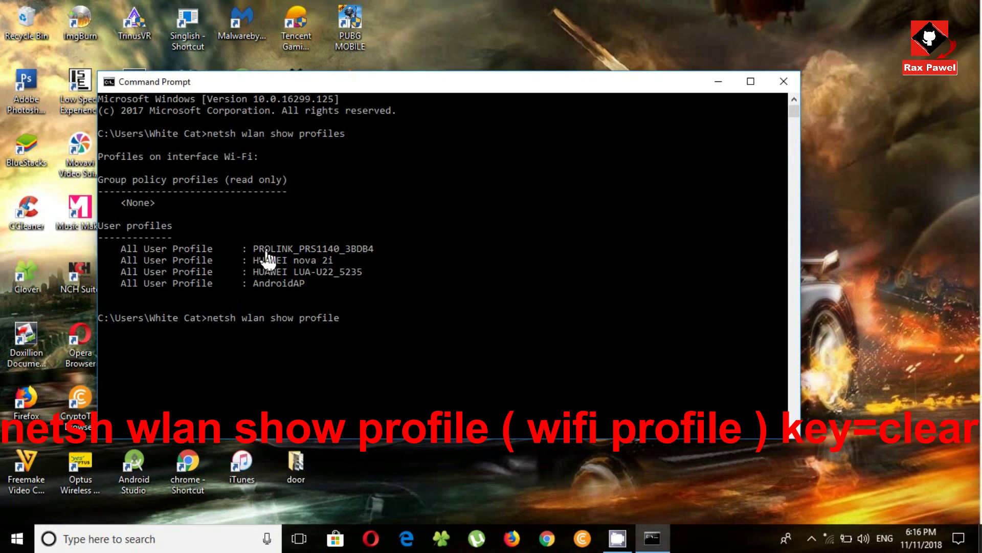
{"action": "left_click", "coordinate": [262, 249]}
{"action": "left_click_drag", "start_coordinate": [255, 250], "coordinate": [374, 256]}
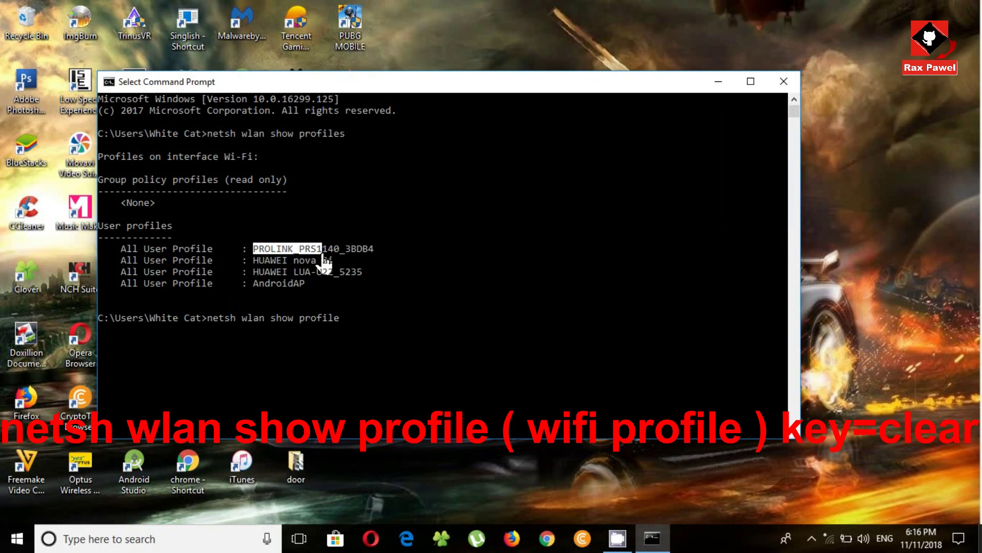
{"action": "right_click", "coordinate": [374, 259]}
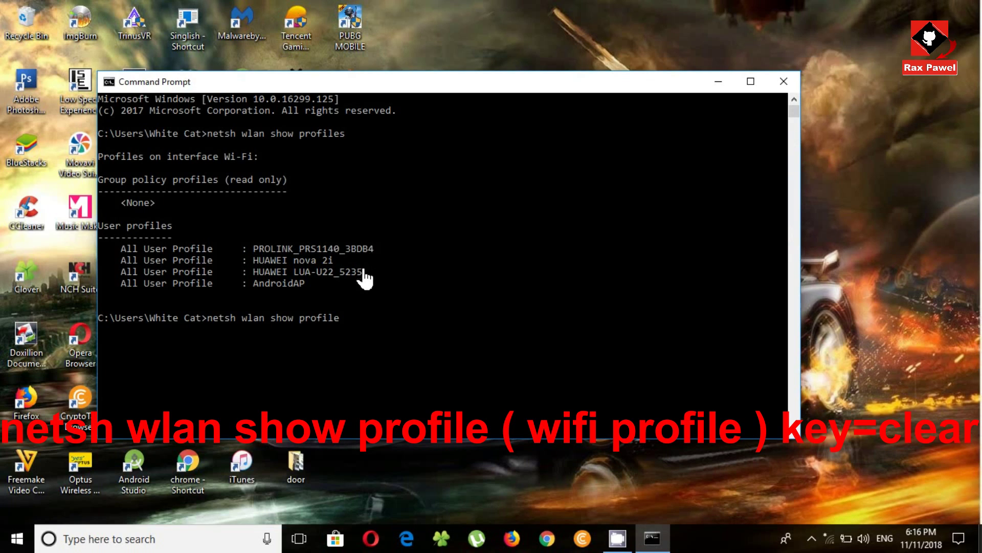
{"action": "right_click", "coordinate": [494, 313]}
{"action": "type", "text": "PROLINK_PRS1140_3BDB4 key=clear"}
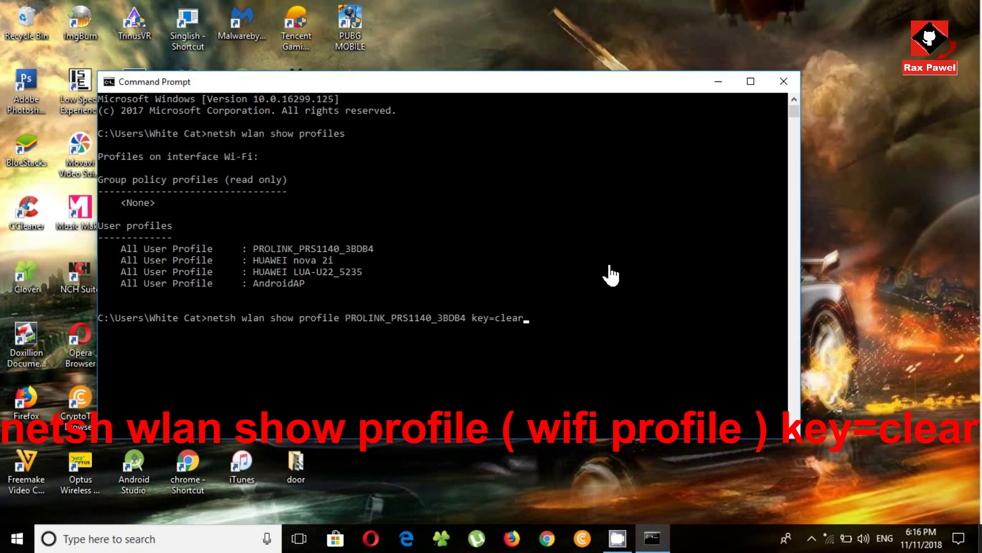
{"action": "key", "text": "Return"}
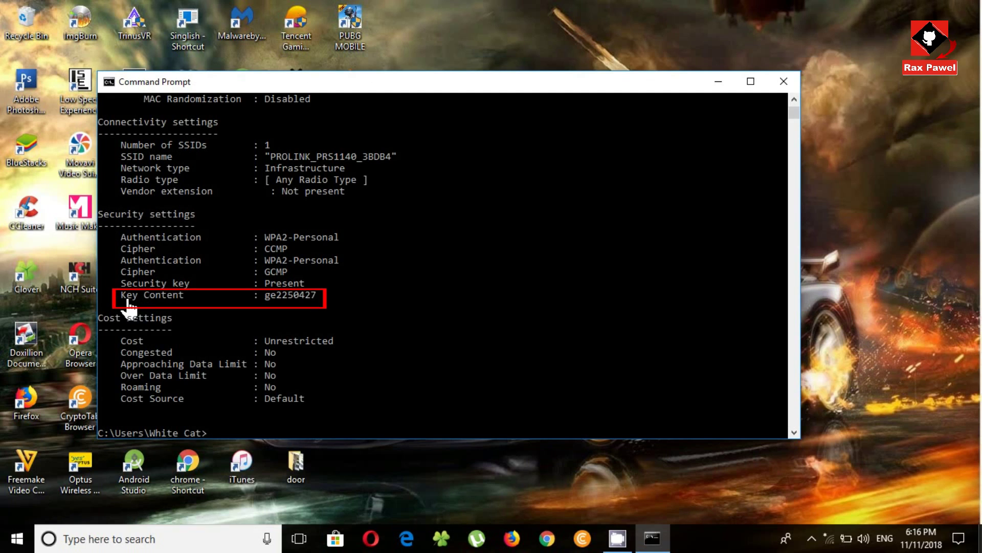
Select the Key Content value and connect to PROLINK_PRS1140_3BDB4 with that key.
{"action": "left_click_drag", "start_coordinate": [127, 300], "coordinate": [316, 296]}
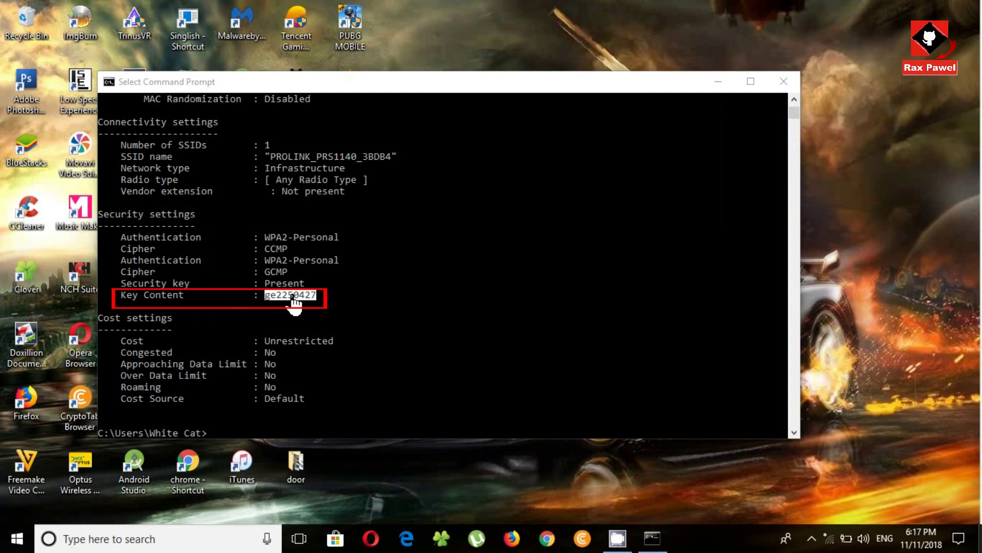
{"action": "left_click", "coordinate": [829, 540]}
{"action": "left_click", "coordinate": [809, 134]}
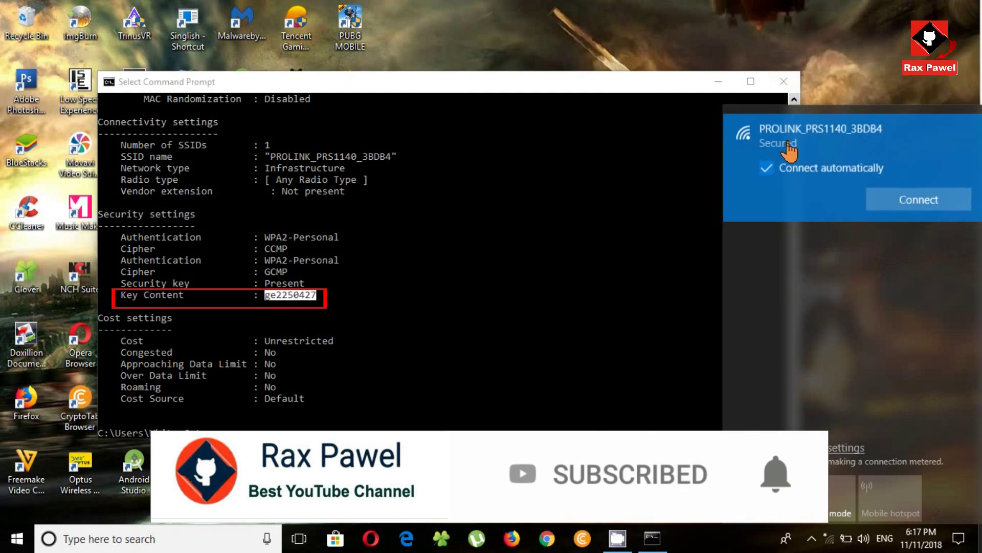
{"action": "left_click", "coordinate": [904, 201]}
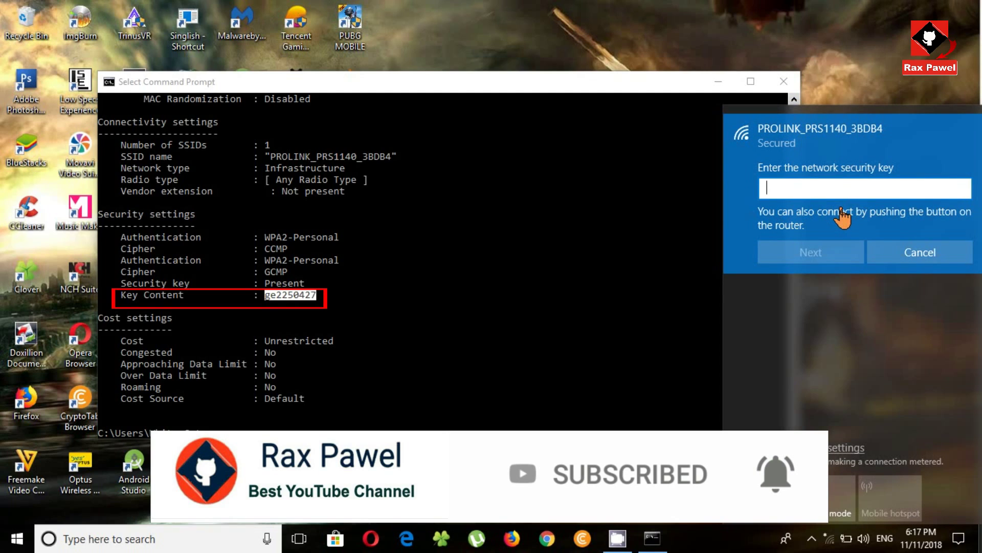
{"action": "type", "text": "g"}
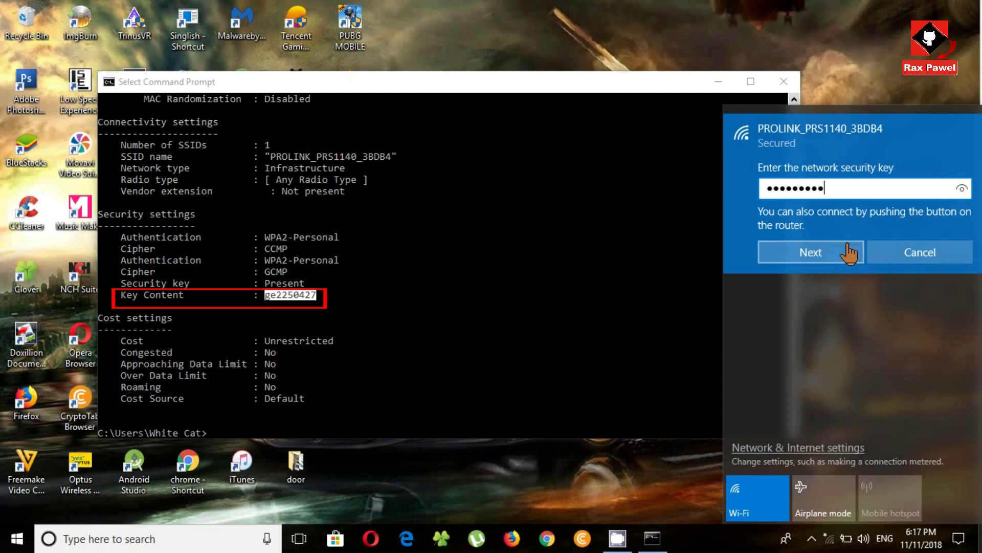
{"action": "left_click", "coordinate": [815, 253]}
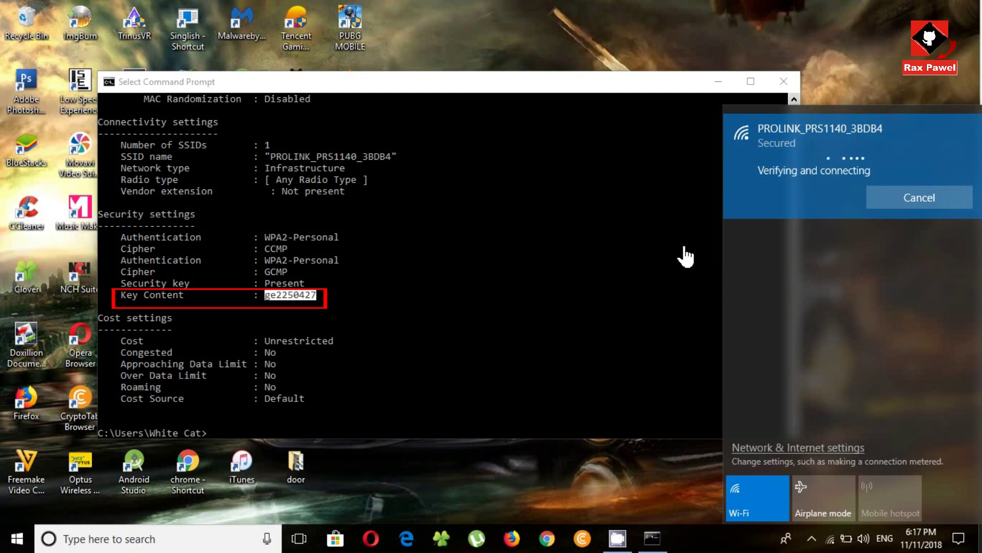